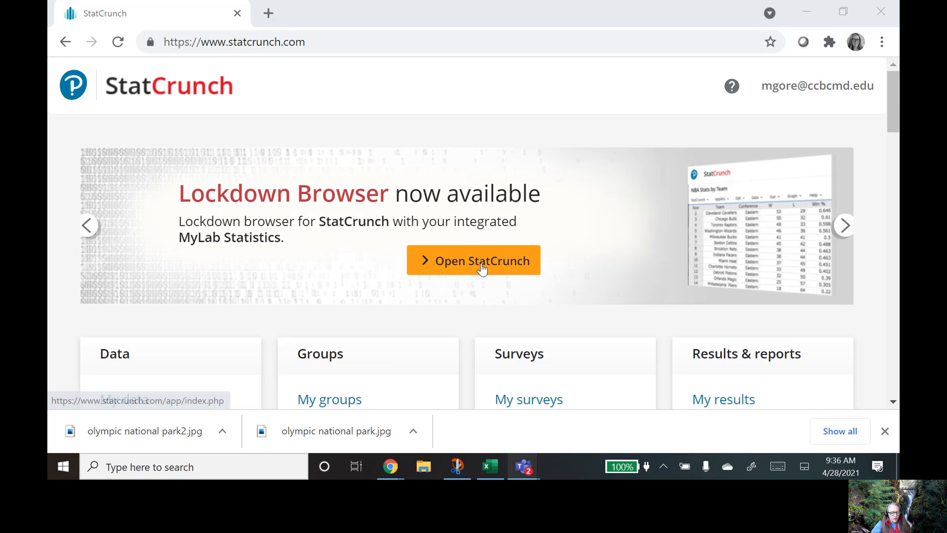
# Search the shared data sets for "Tutoring" and open the Tutoring data set.
pyautogui.scroll(-3, 129, 221)
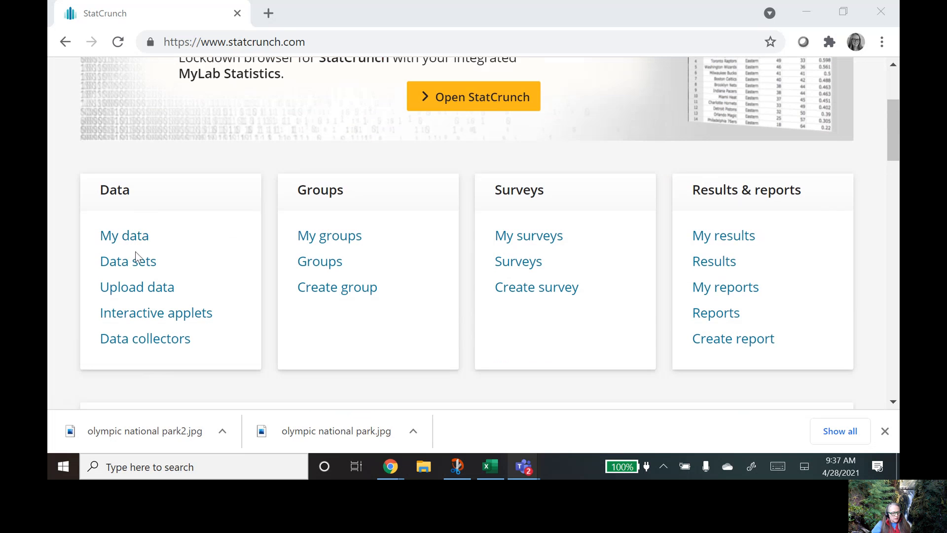
pyautogui.click(141, 263)
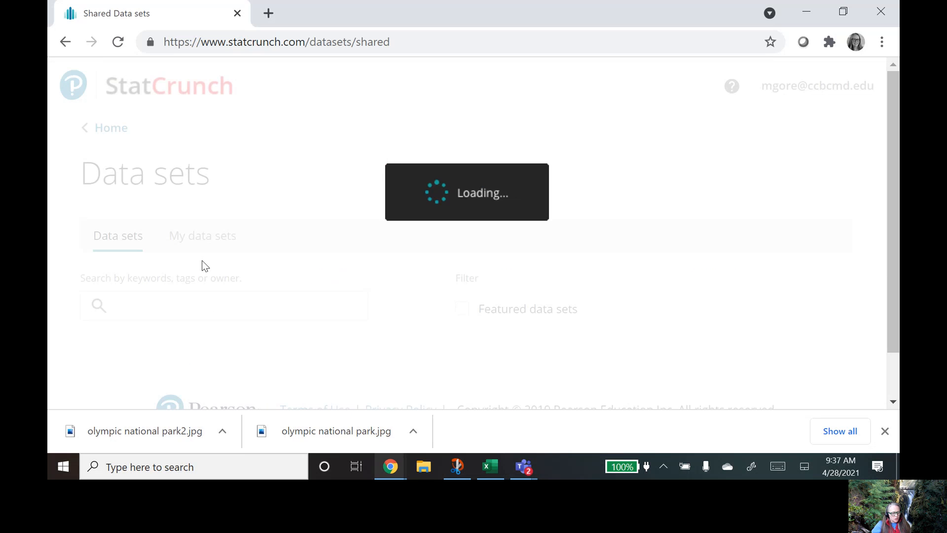
pyautogui.click(209, 305)
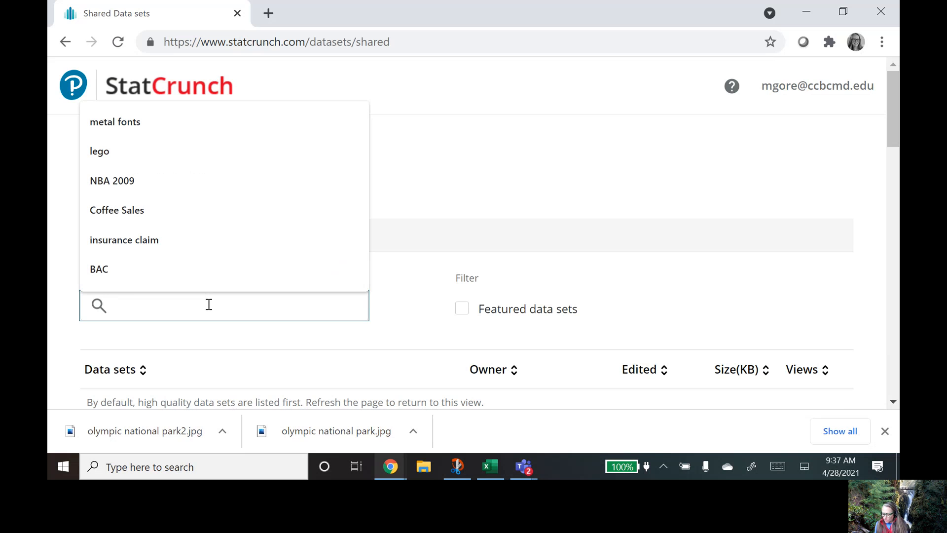
pyautogui.write('Tutoring')
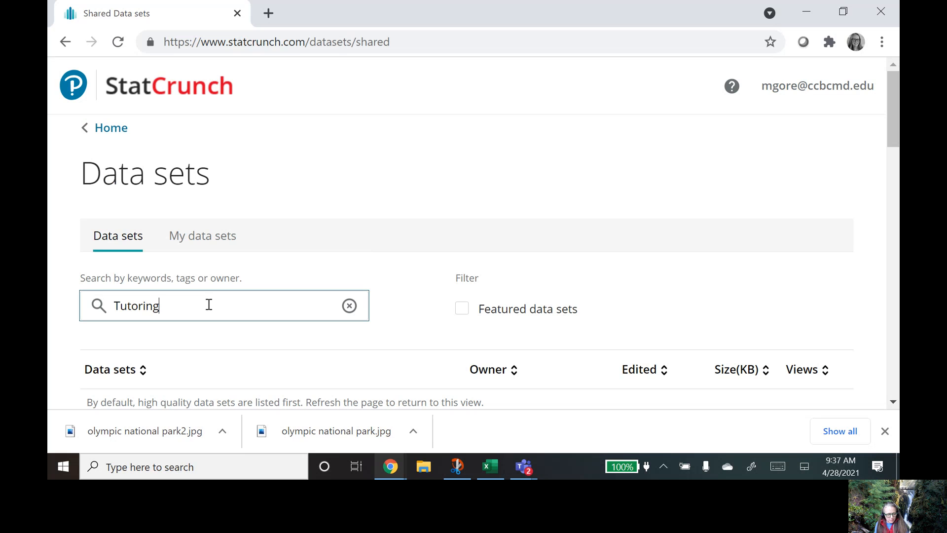
pyautogui.press('Return')
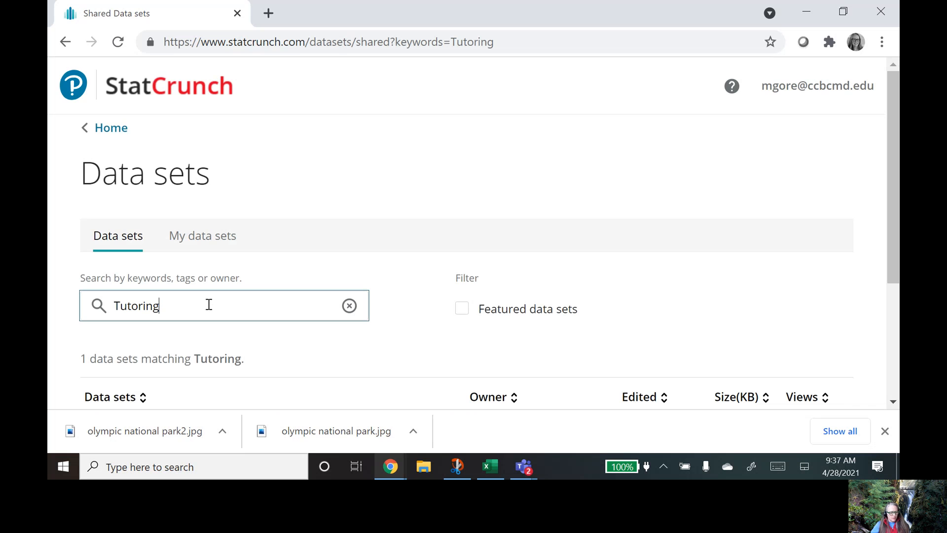
pyautogui.scroll(-3, 256, 296)
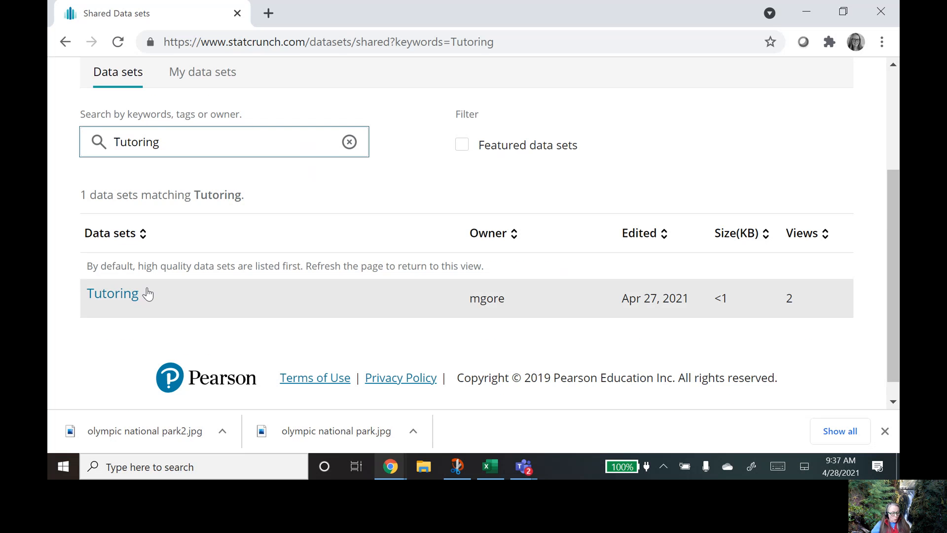
pyautogui.click(118, 296)
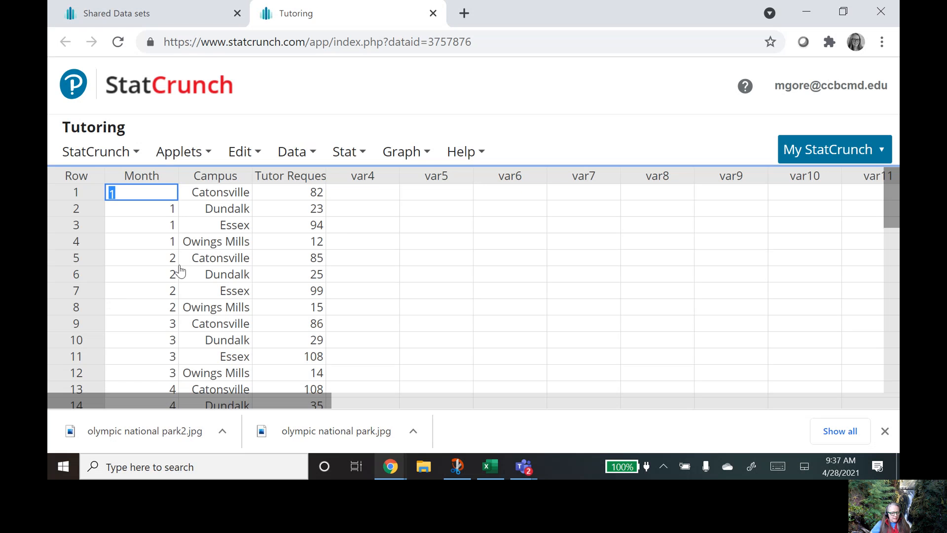
# Close the browser's downloads bar to show more rows of the Tutoring data table.
pyautogui.click(133, 153)
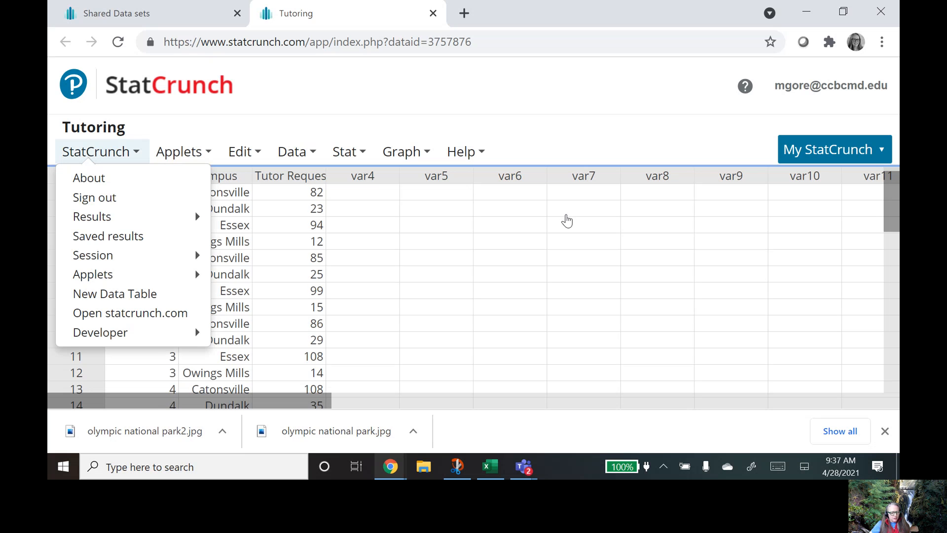
pyautogui.scroll(-1, 653, 213)
pyautogui.moveTo(890, 216); pyautogui.dragTo(869, 184)
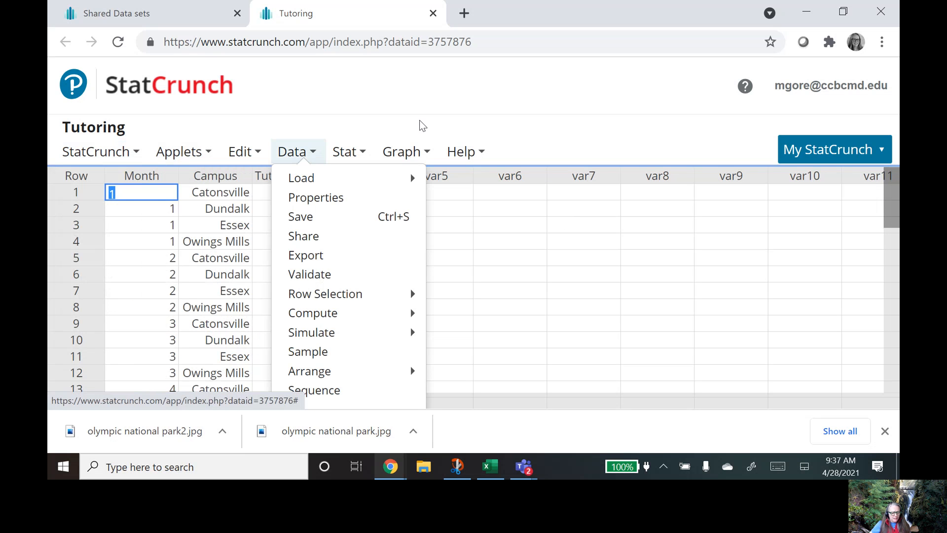
pyautogui.click(885, 431)
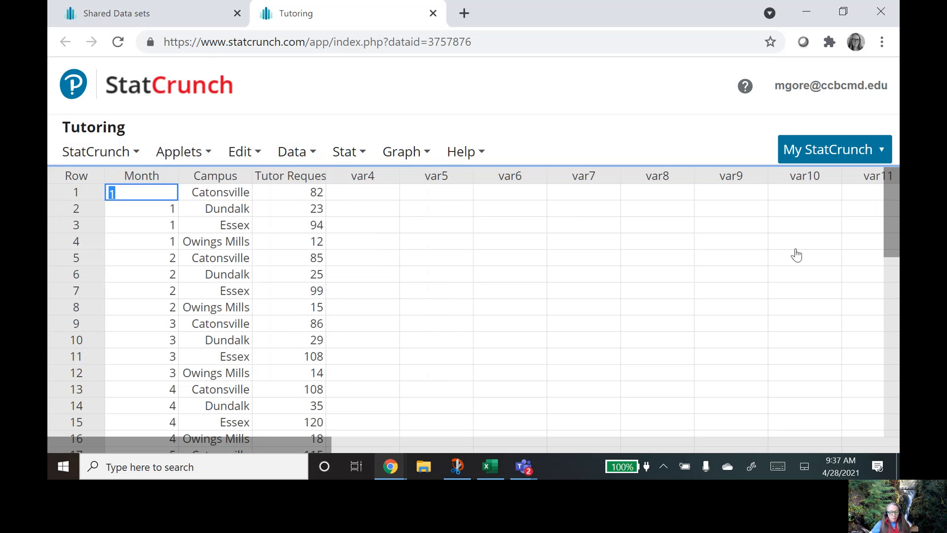
pyautogui.moveTo(888, 208)
pyautogui.mouseDown()
pyautogui.moveTo(893, 326)
pyautogui.moveTo(875, 205)
pyautogui.mouseUp()
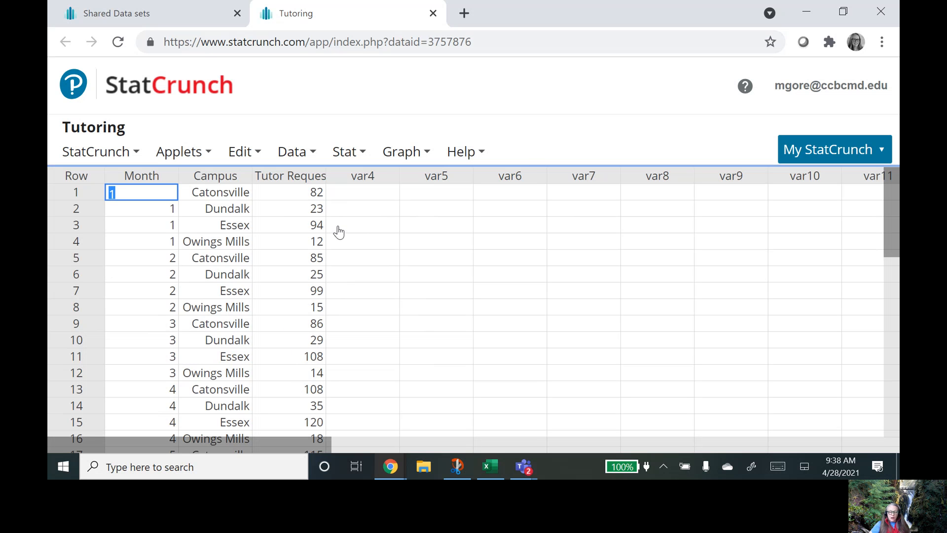
# Start a scatter plot with Month as the X variable and Tutor Requests as the Y variable.
pyautogui.click(385, 164)
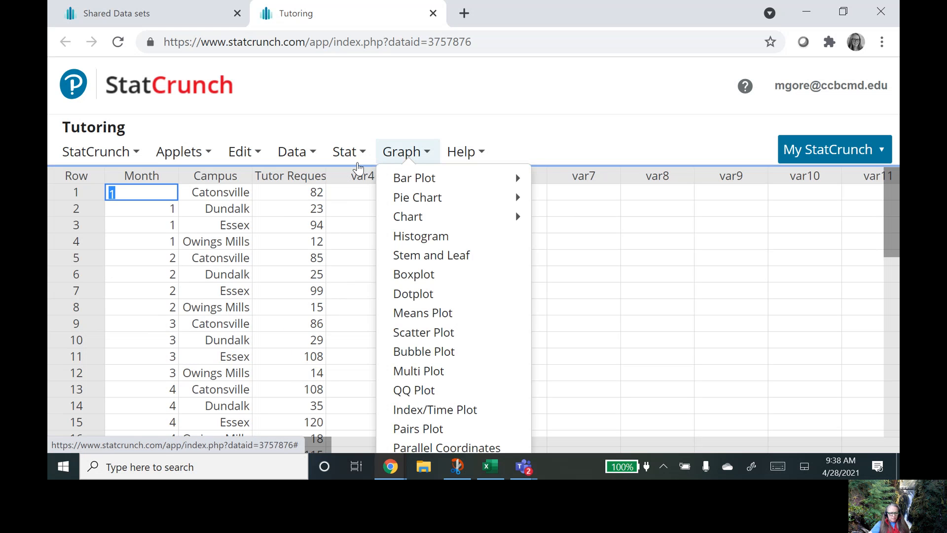
pyautogui.click(345, 153)
pyautogui.click(392, 157)
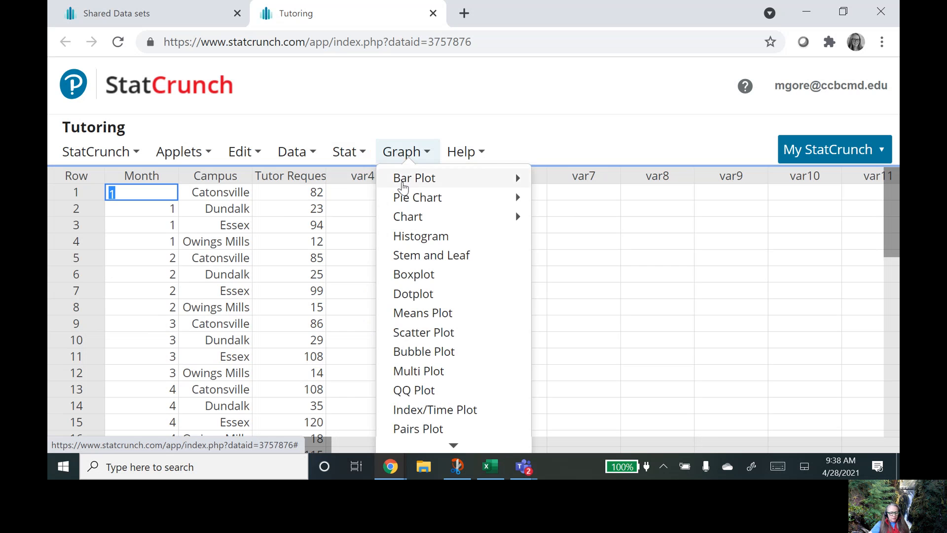
pyautogui.click(421, 333)
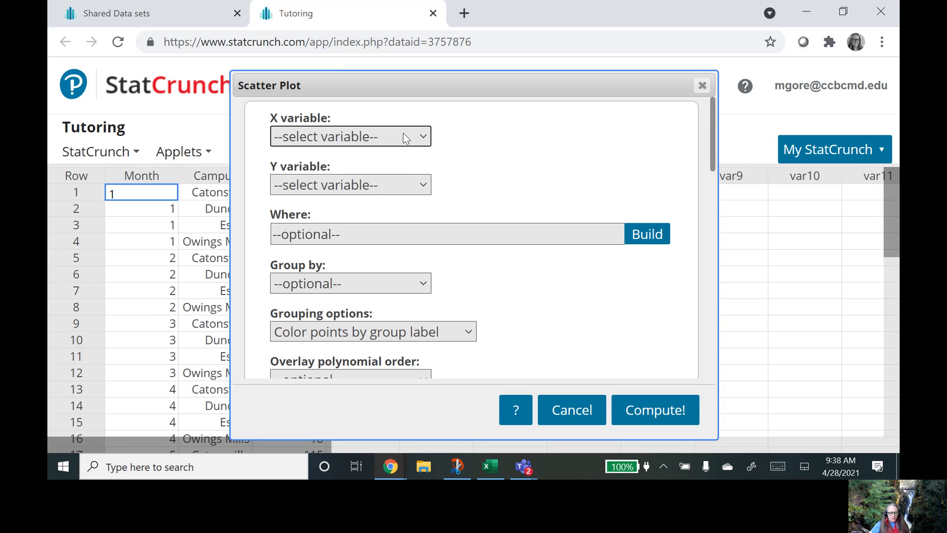
pyautogui.click(422, 138)
pyautogui.click(423, 185)
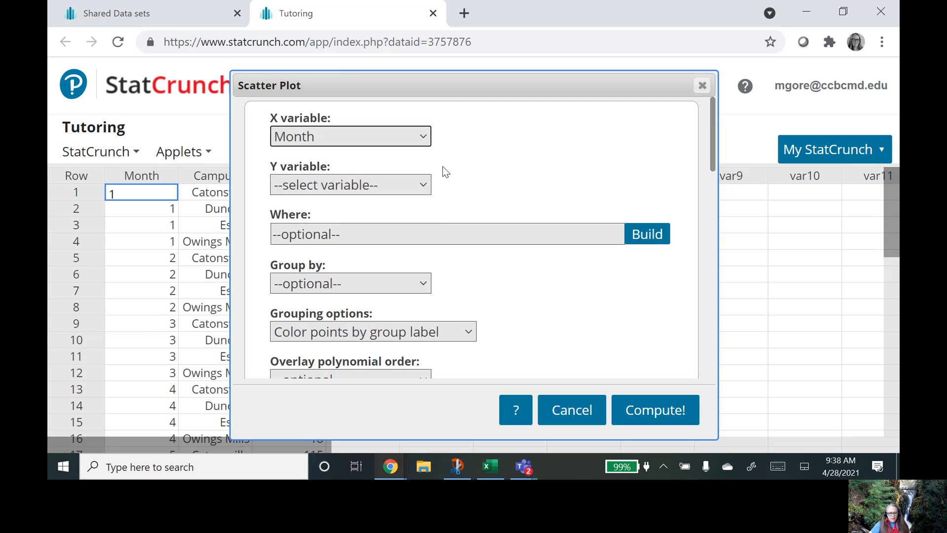
pyautogui.click(425, 187)
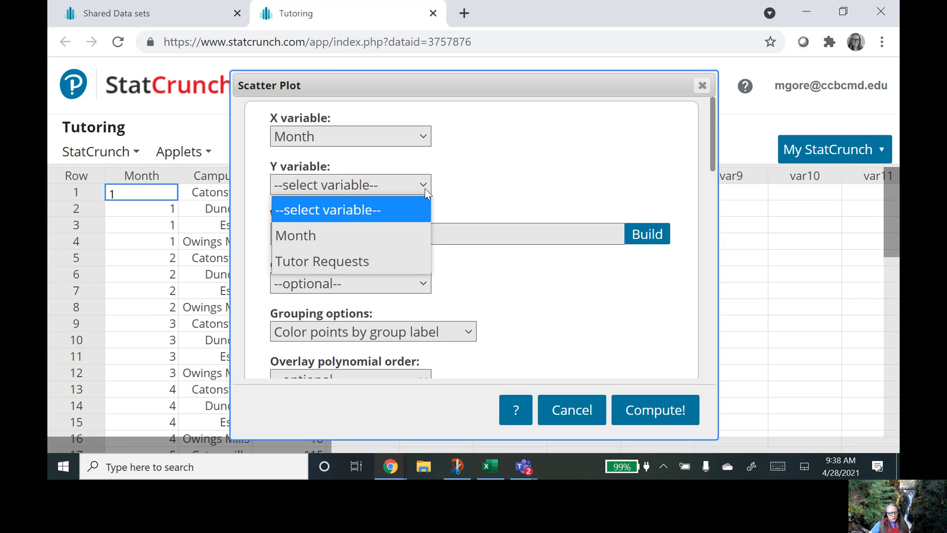
pyautogui.click(397, 262)
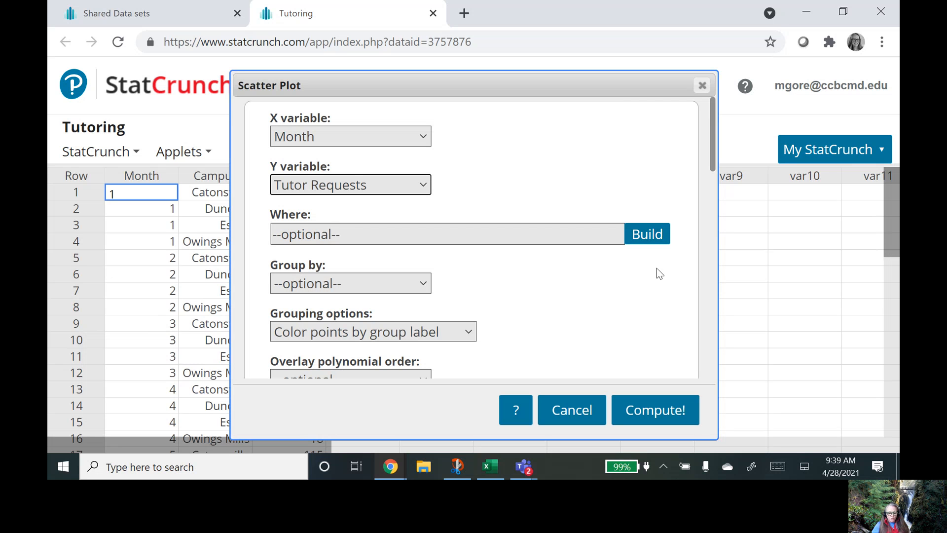
# Zoom the browser page out to 80% and enlarge the Scatter Plot dialog.
pyautogui.click(645, 244)
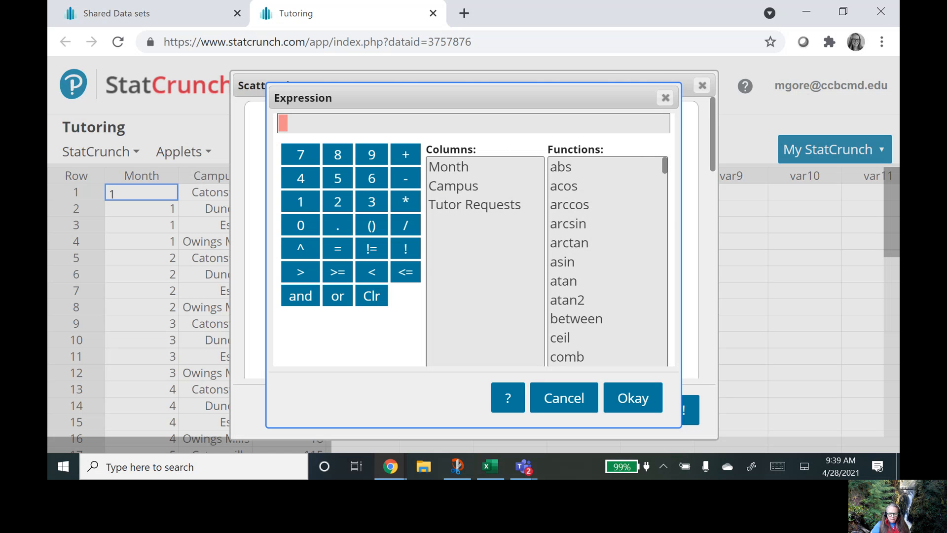
pyautogui.click(882, 41)
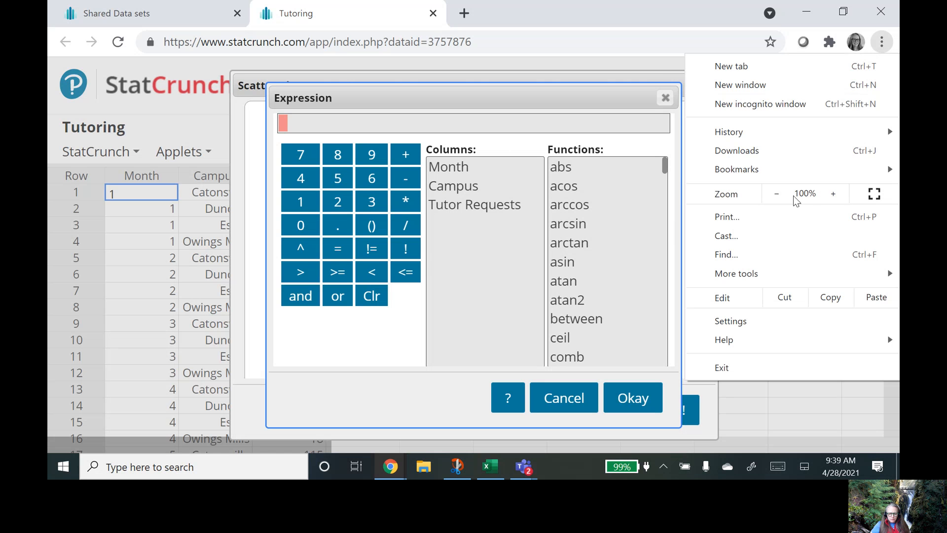
pyautogui.click(776, 193)
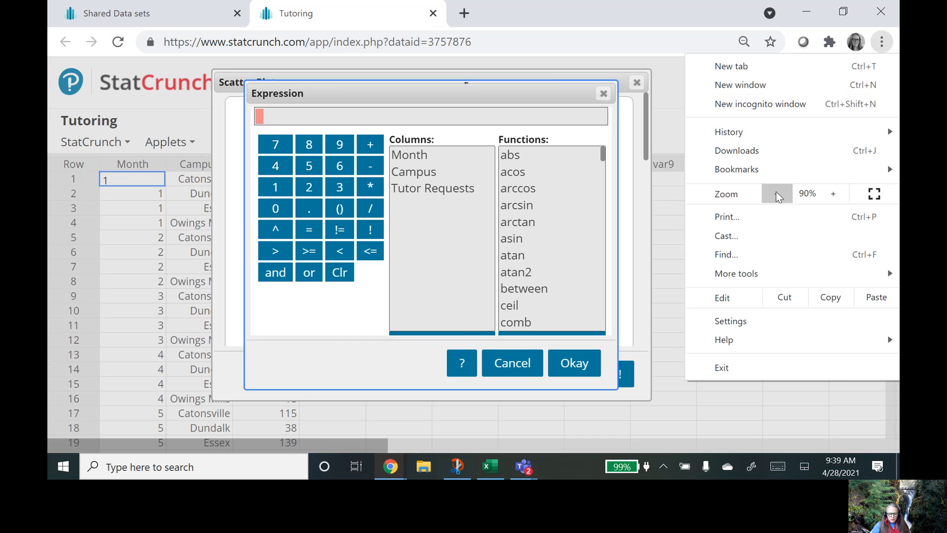
pyautogui.click(776, 194)
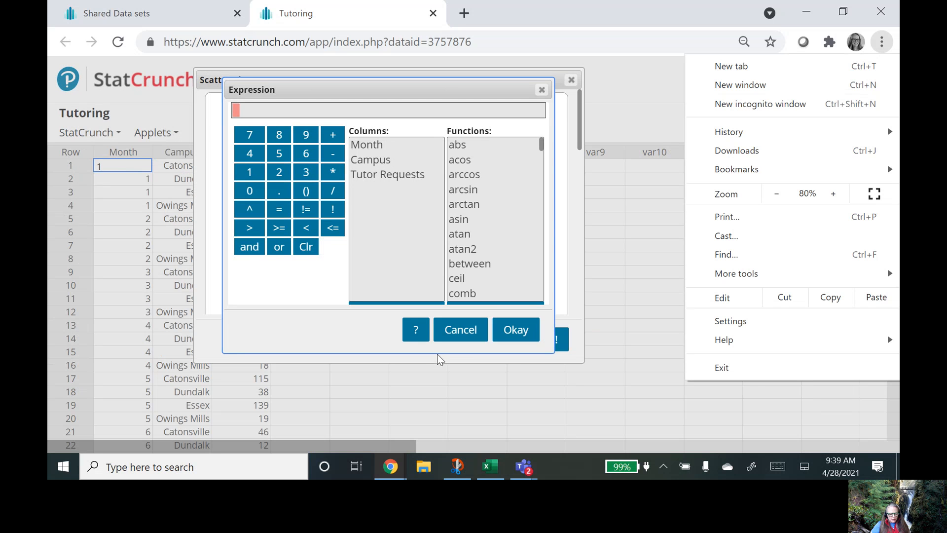
pyautogui.click(555, 366)
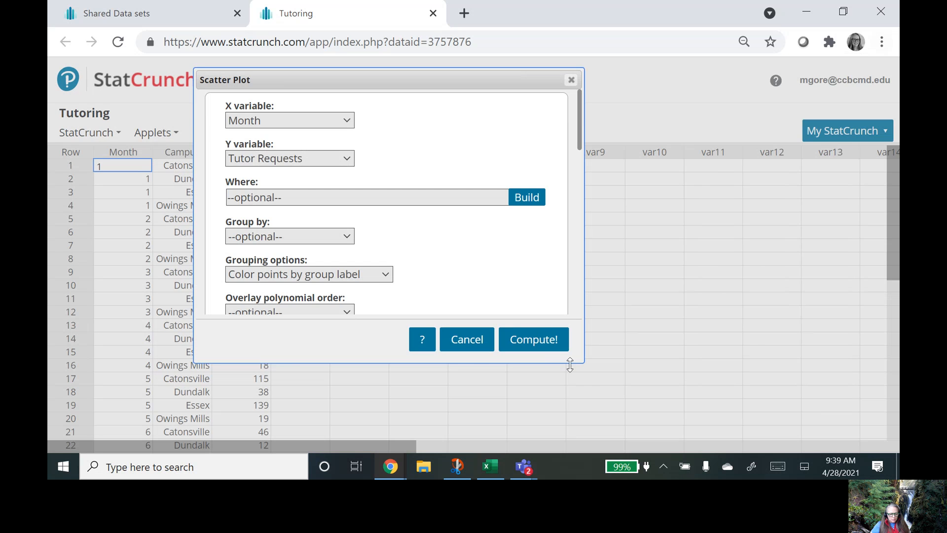
pyautogui.moveTo(585, 361); pyautogui.dragTo(624, 437)
# Build the scatter plot's Where condition as Campus = "Essex" from the Campus column and its values.
pyautogui.click(553, 202)
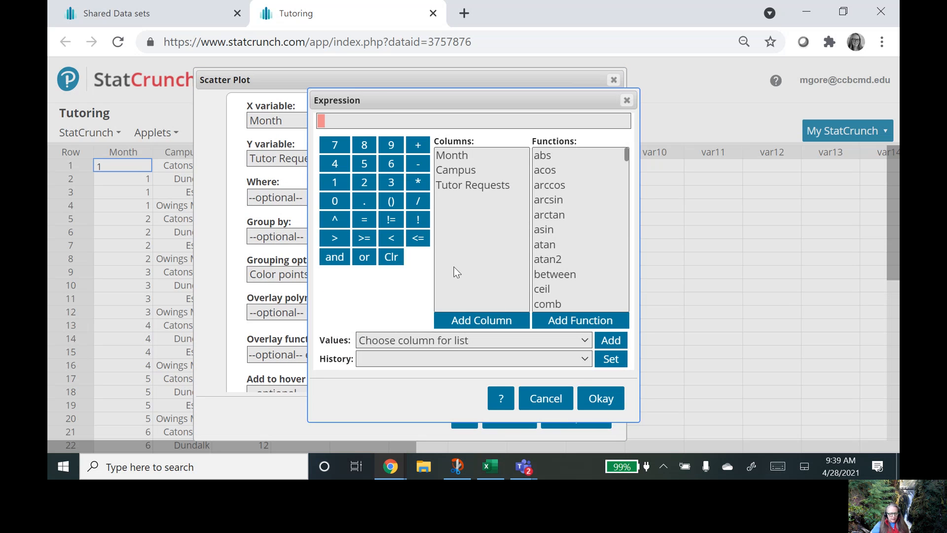
pyautogui.click(449, 167)
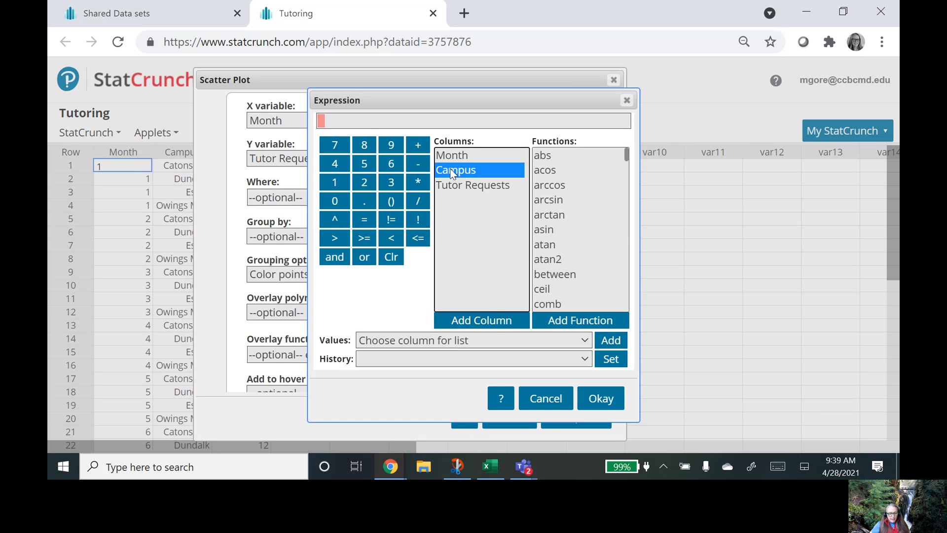
pyautogui.click(486, 320)
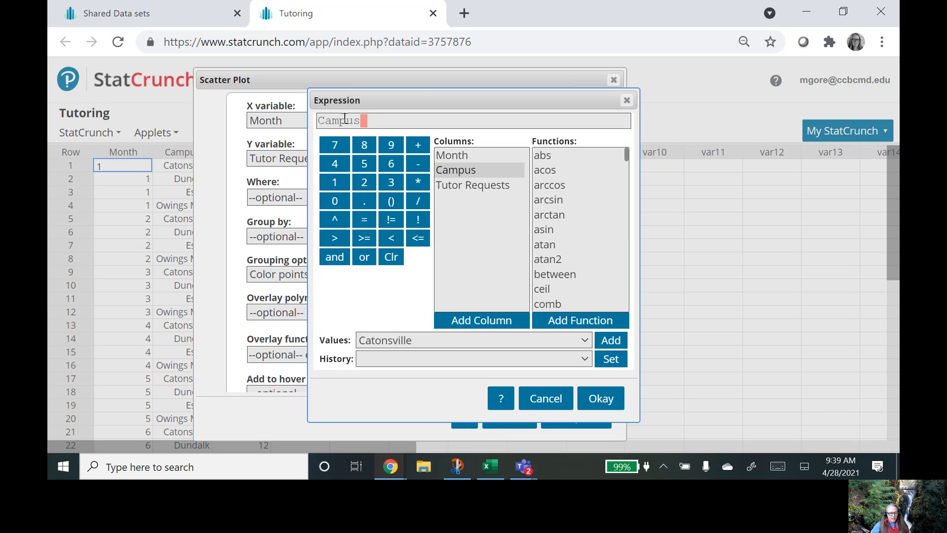
pyautogui.click(365, 220)
pyautogui.click(585, 341)
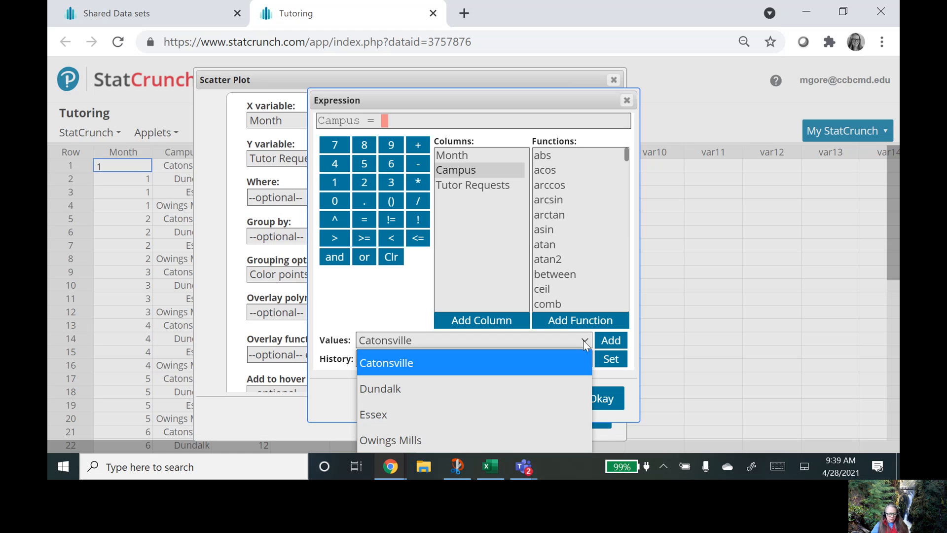
pyautogui.click(555, 413)
pyautogui.click(611, 345)
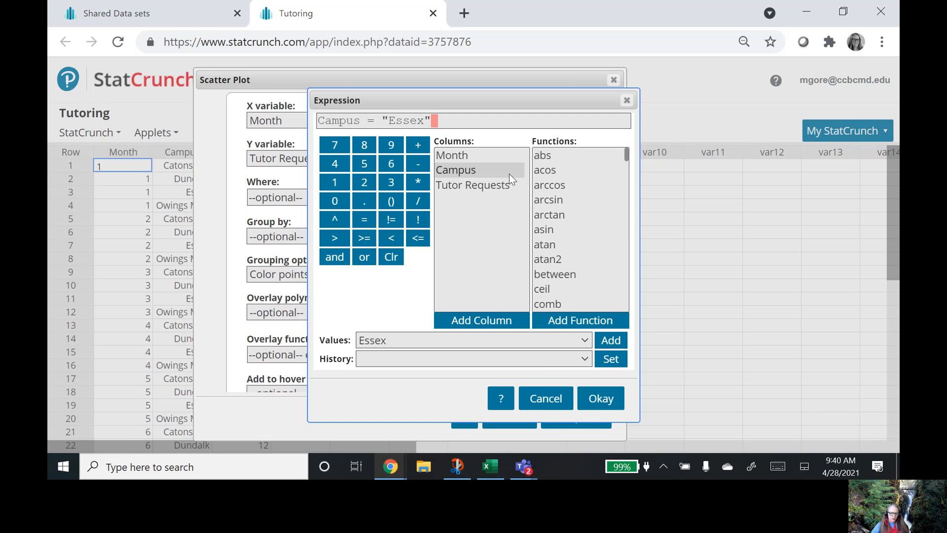
pyautogui.click(603, 408)
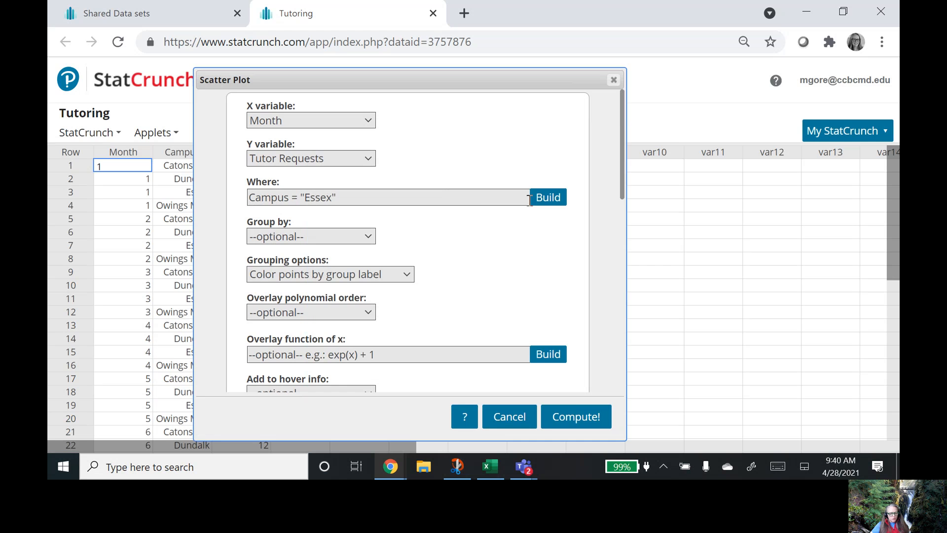
# Compute the scatter plot and move its window clear of the data columns.
pyautogui.click(571, 419)
pyautogui.moveTo(733, 143); pyautogui.dragTo(484, 117)
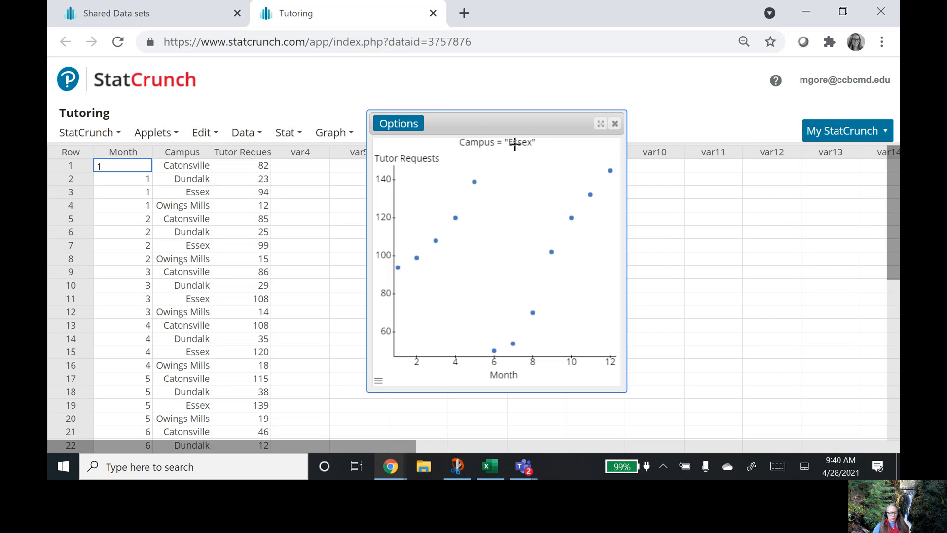
pyautogui.moveTo(514, 130); pyautogui.dragTo(776, 73)
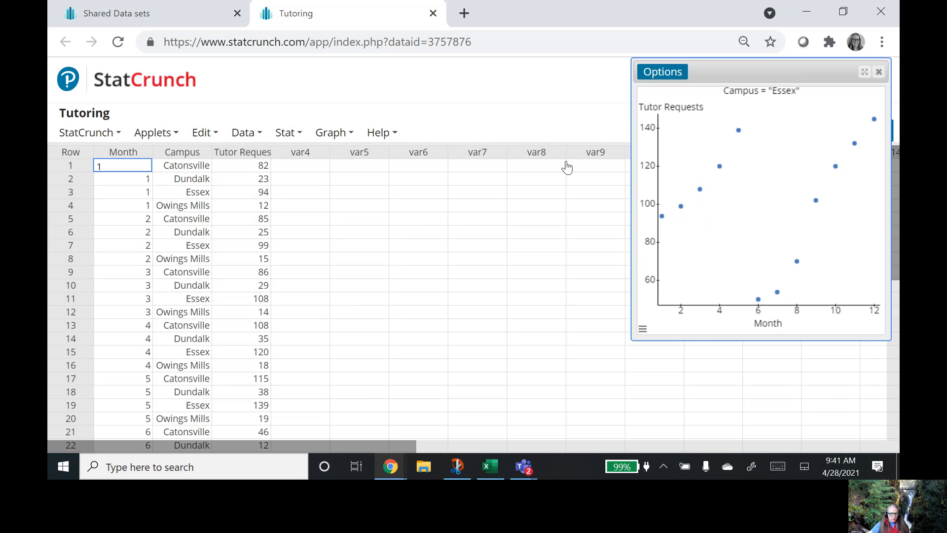
# Set up a boxplot of the Tutor Requests column grouped by Campus.
pyautogui.click(329, 134)
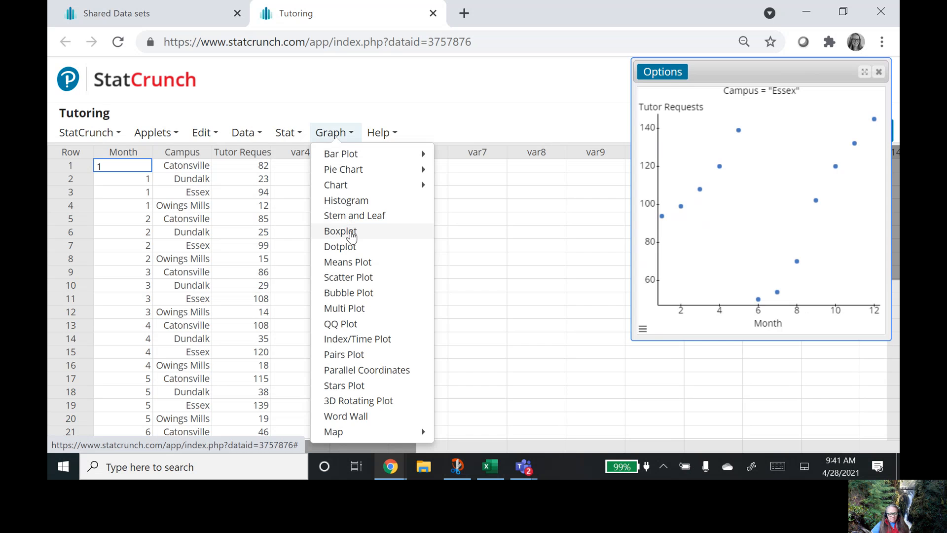
pyautogui.click(351, 236)
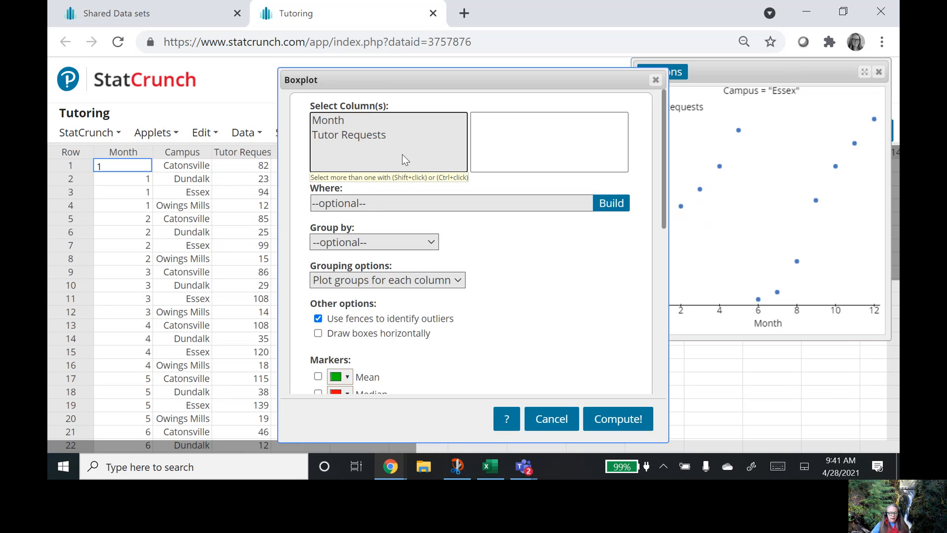
pyautogui.click(369, 138)
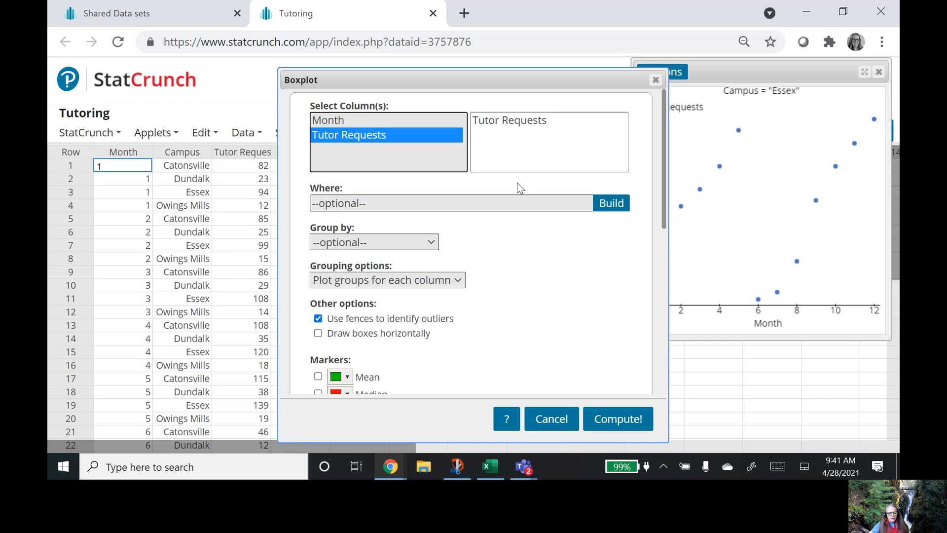
pyautogui.click(433, 245)
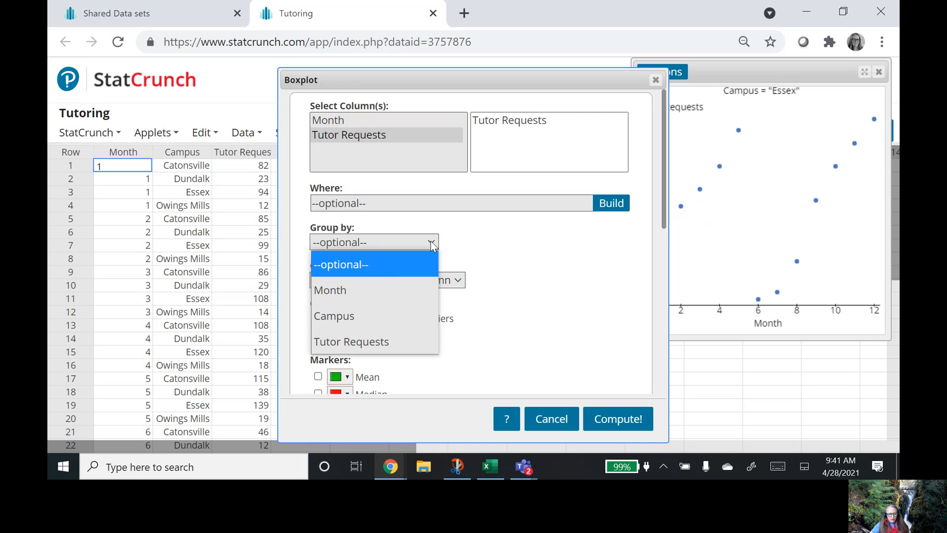
pyautogui.click(407, 321)
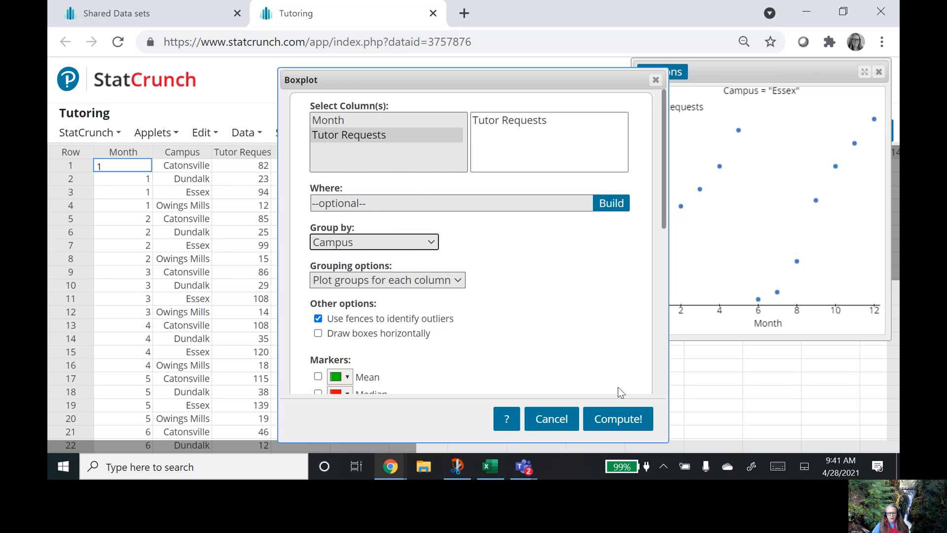
# Compute the boxplots, place their window beside the scatter plot and enlarge it.
pyautogui.click(618, 418)
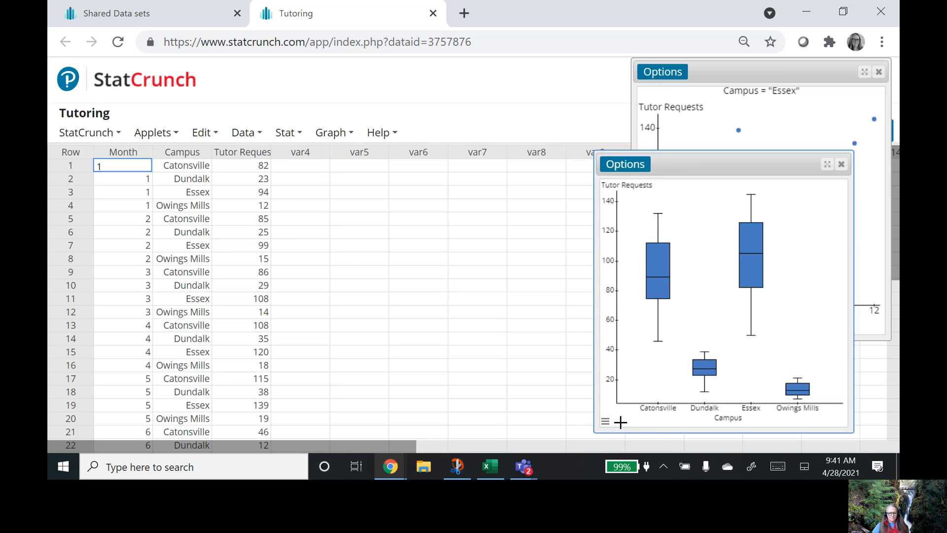
pyautogui.moveTo(712, 160); pyautogui.dragTo(444, 70)
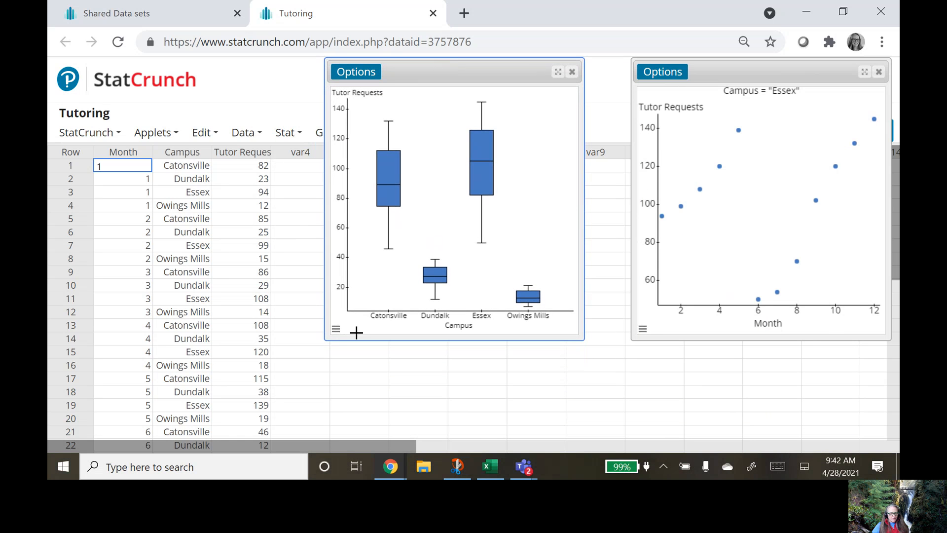
pyautogui.moveTo(326, 339); pyautogui.dragTo(161, 443)
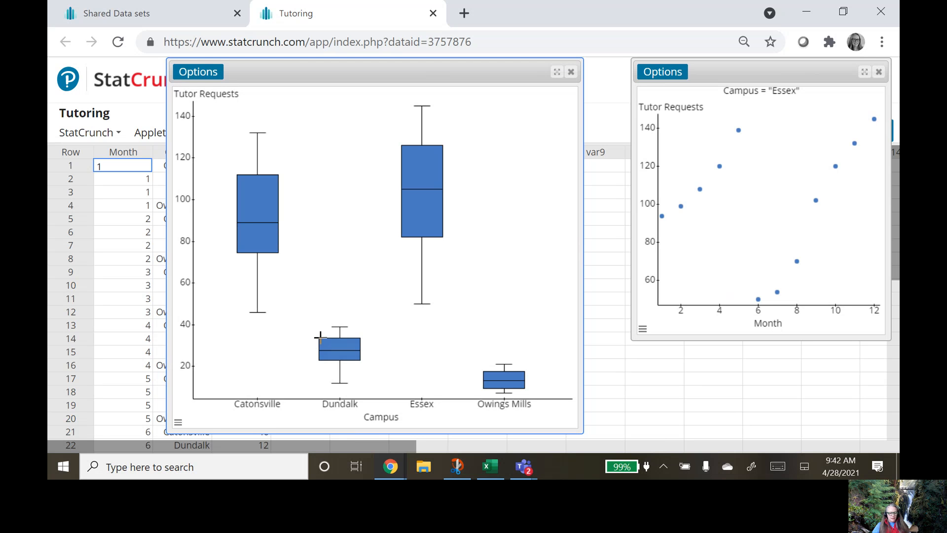
pyautogui.moveTo(523, 383)
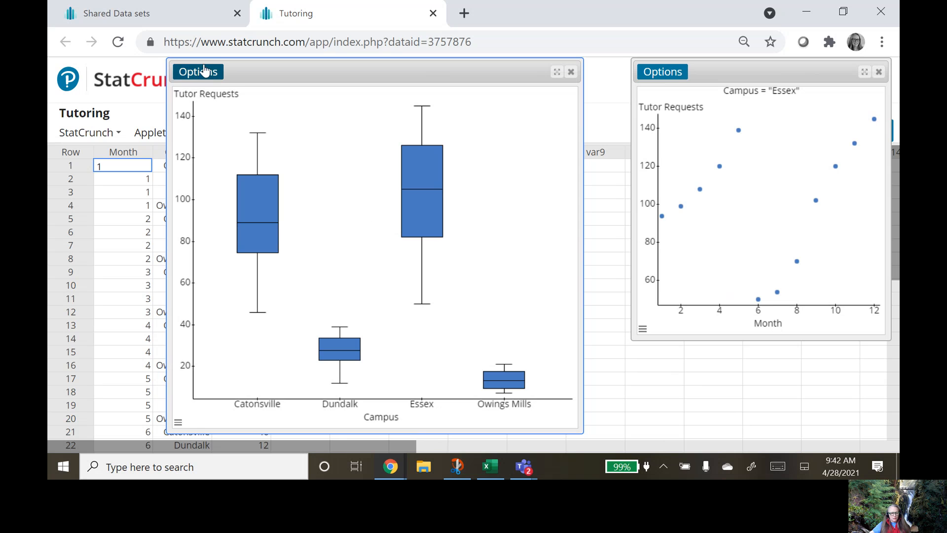
# Reopen the boxplot's settings to review them and leave without making changes.
pyautogui.click(199, 74)
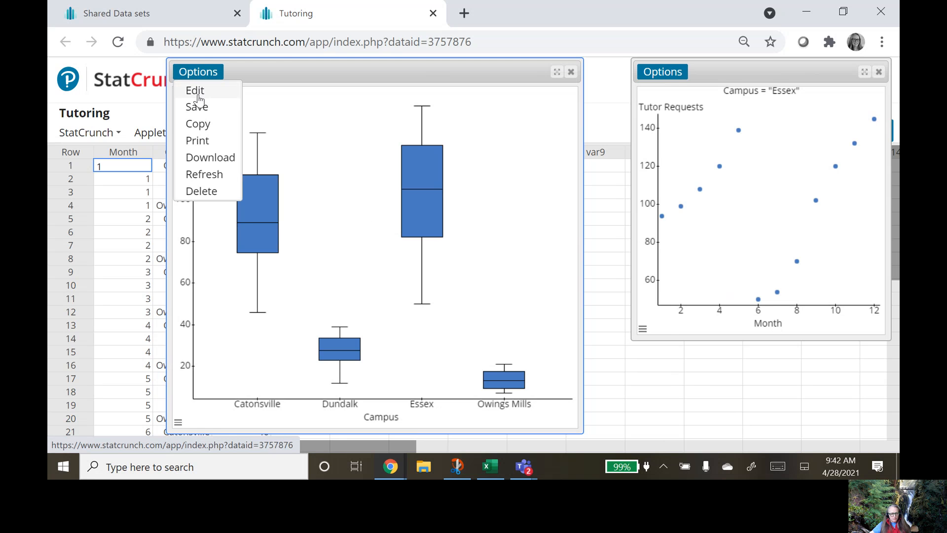
pyautogui.click(196, 91)
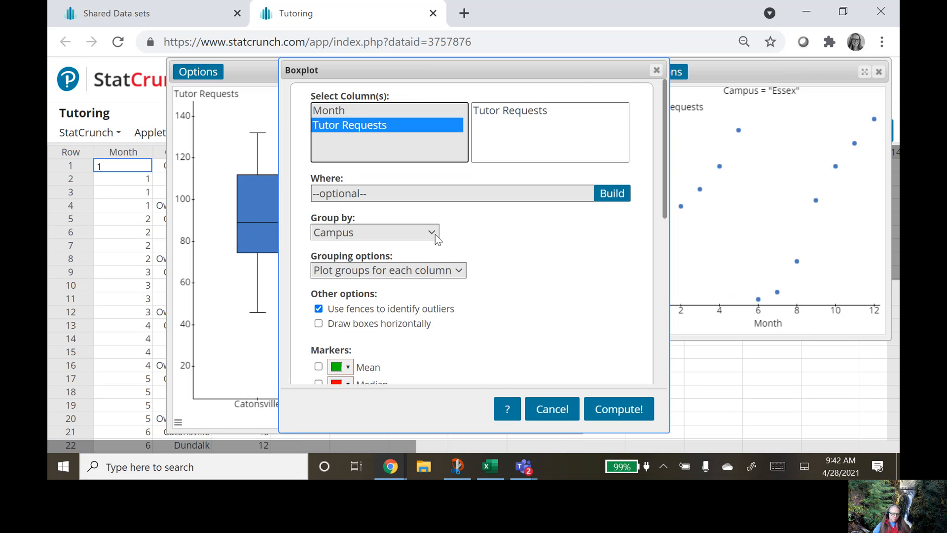
pyautogui.click(539, 409)
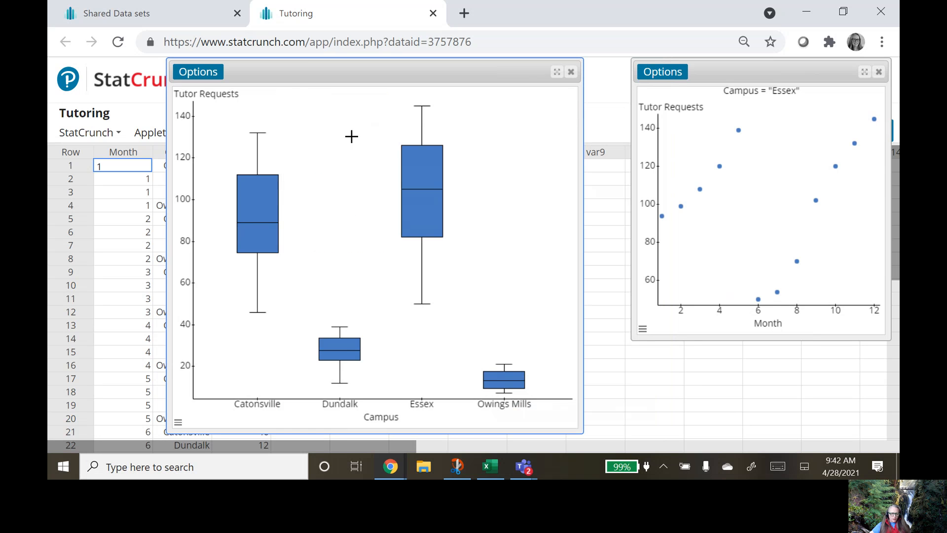
# Shrink the boxplot window and place it over the scatter plot, clear of the data columns.
pyautogui.moveTo(325, 68); pyautogui.dragTo(612, 79)
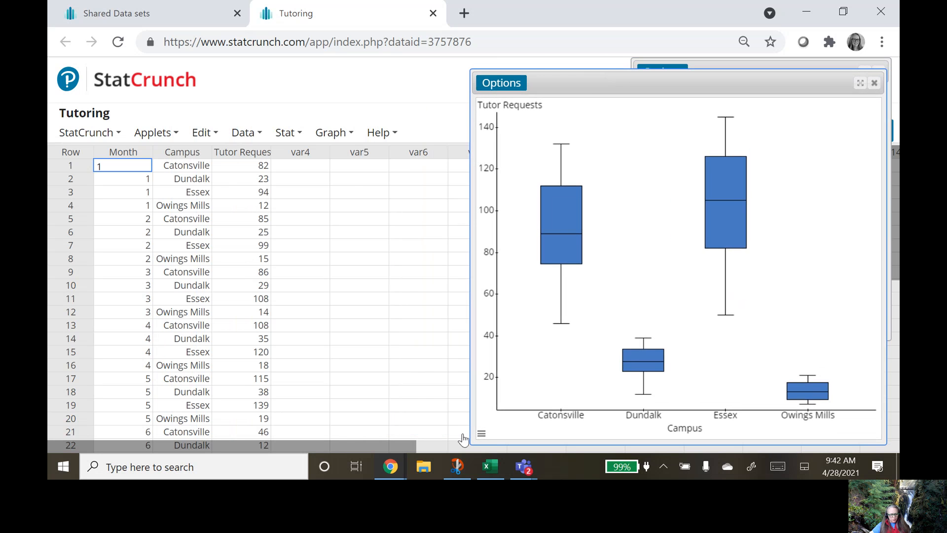
pyautogui.moveTo(478, 434); pyautogui.dragTo(566, 371)
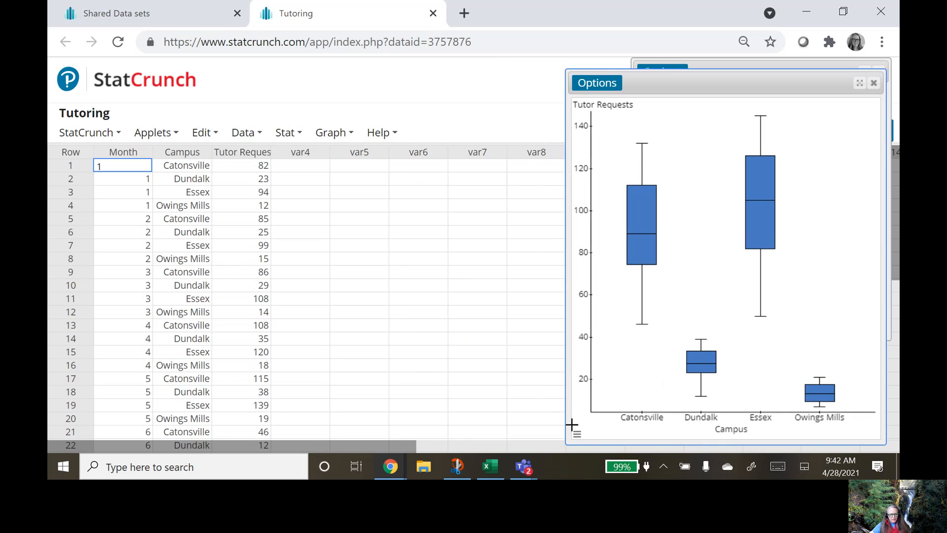
pyautogui.moveTo(568, 445); pyautogui.dragTo(573, 373)
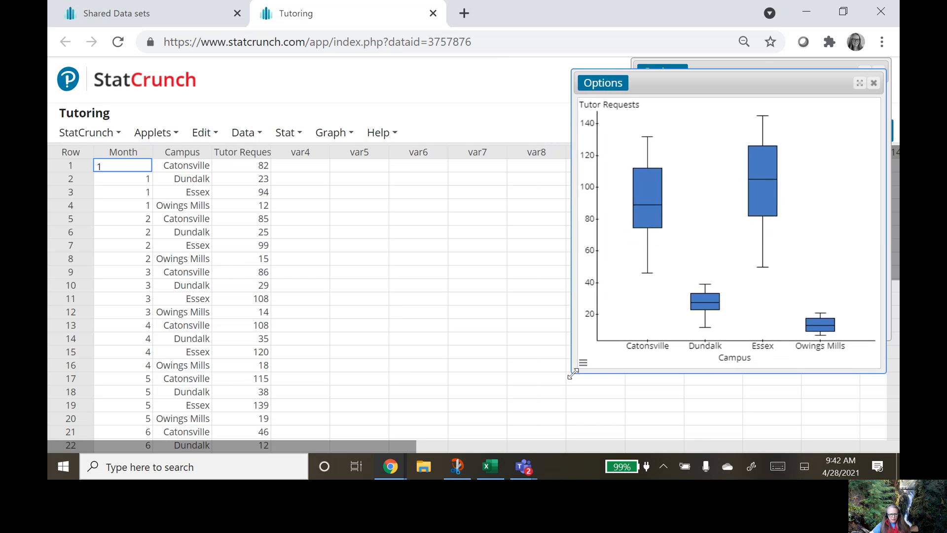
pyautogui.moveTo(725, 83); pyautogui.dragTo(719, 102)
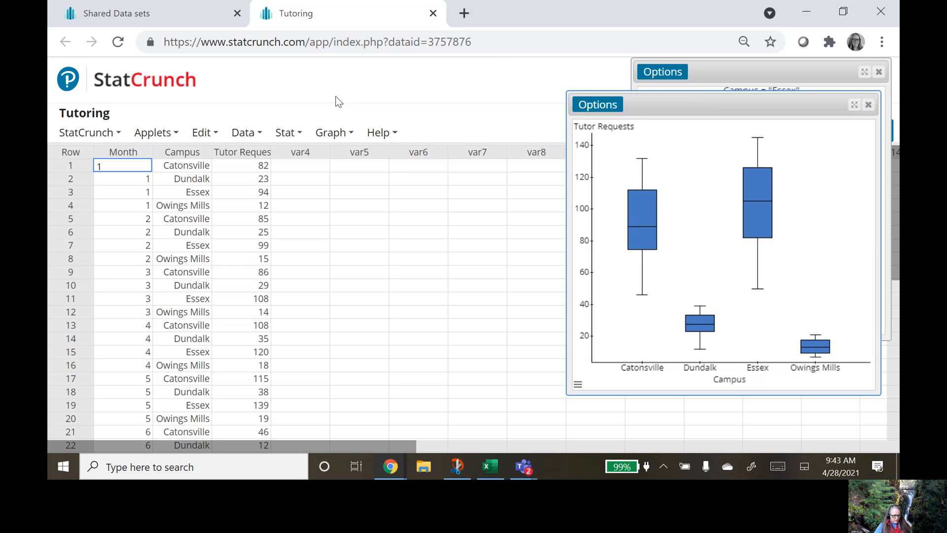
# Set up column summary statistics for Tutor Requests grouped by Campus.
pyautogui.click(285, 133)
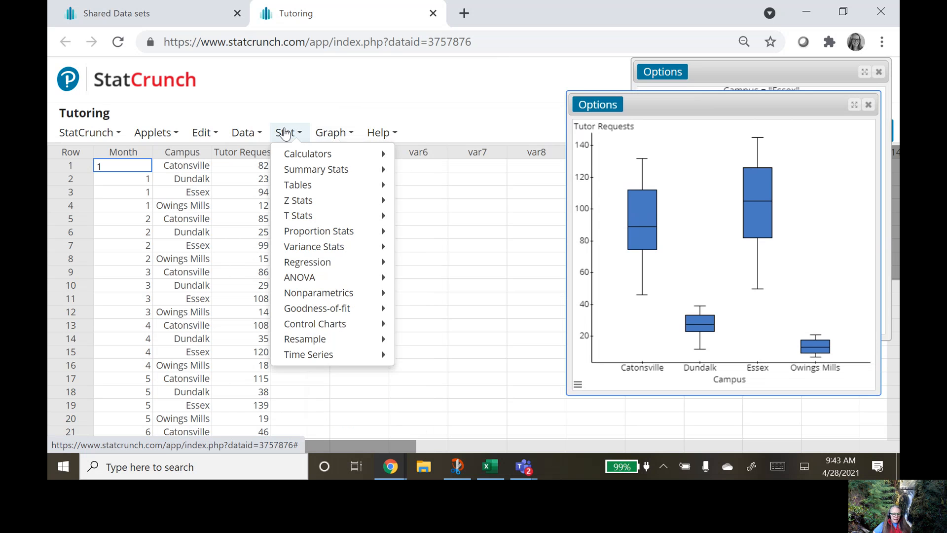
pyautogui.moveTo(299, 173)
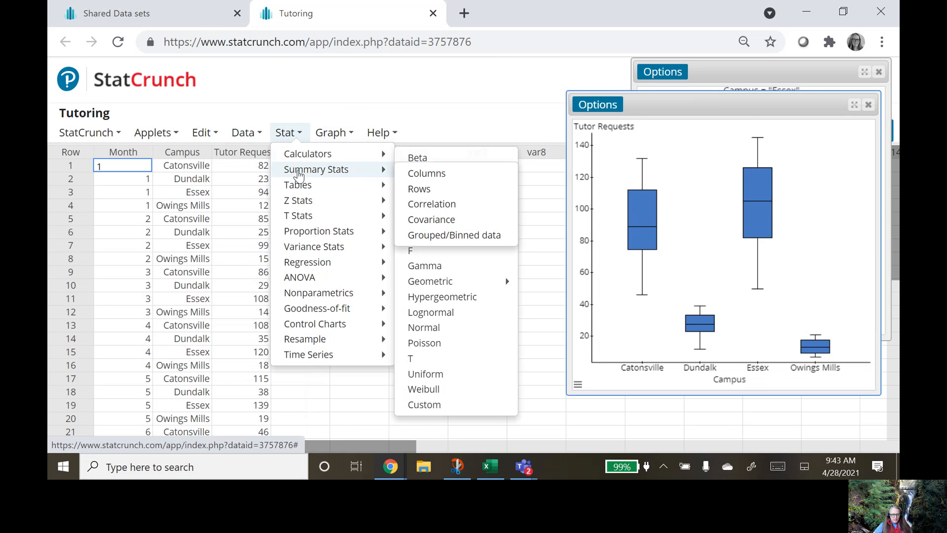
pyautogui.click(418, 176)
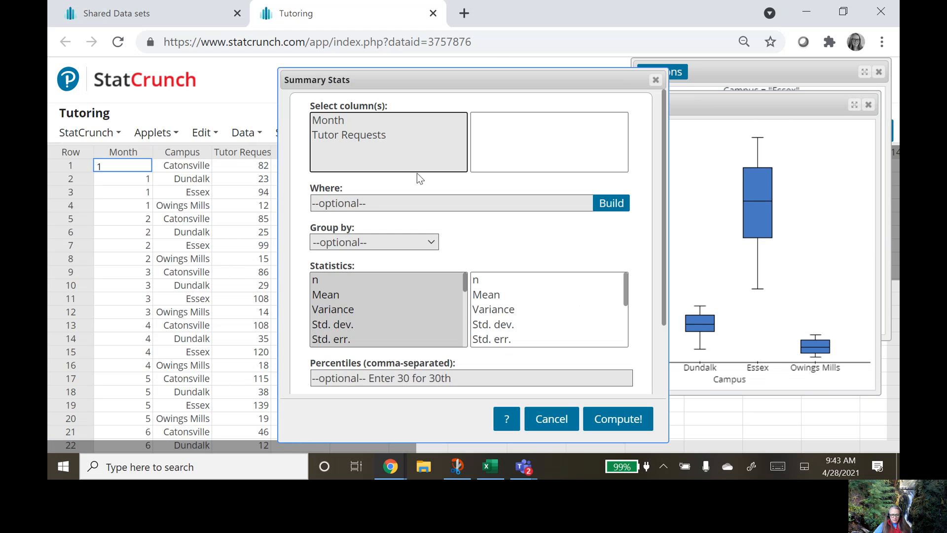
pyautogui.click(372, 135)
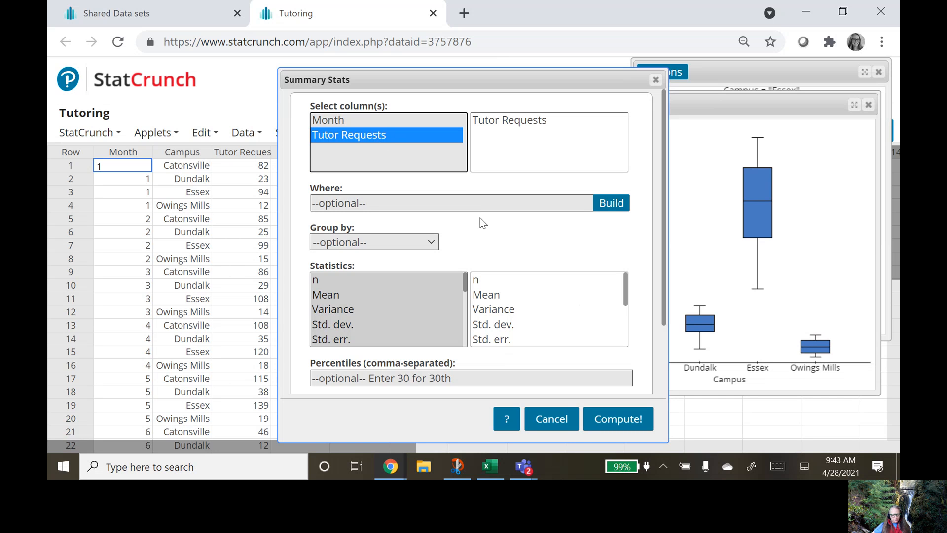
pyautogui.click(433, 239)
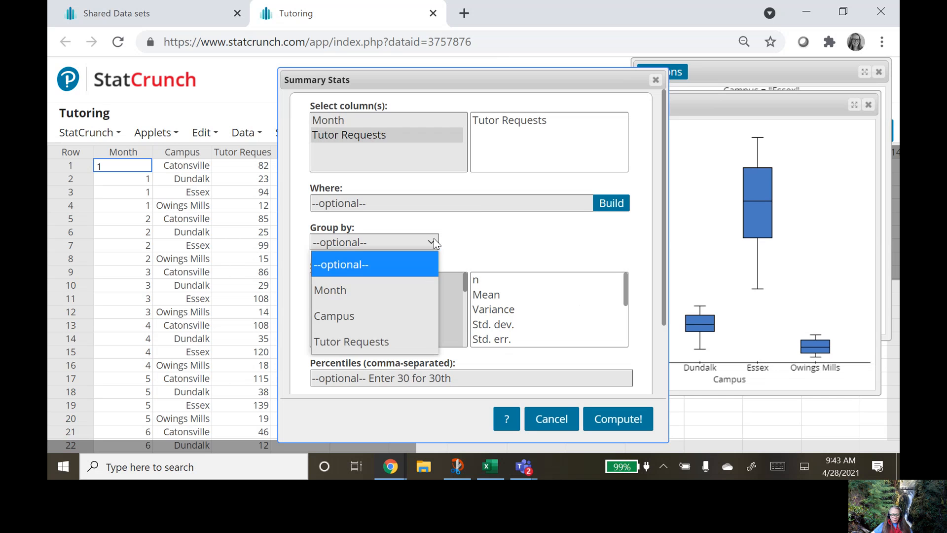
pyautogui.click(408, 313)
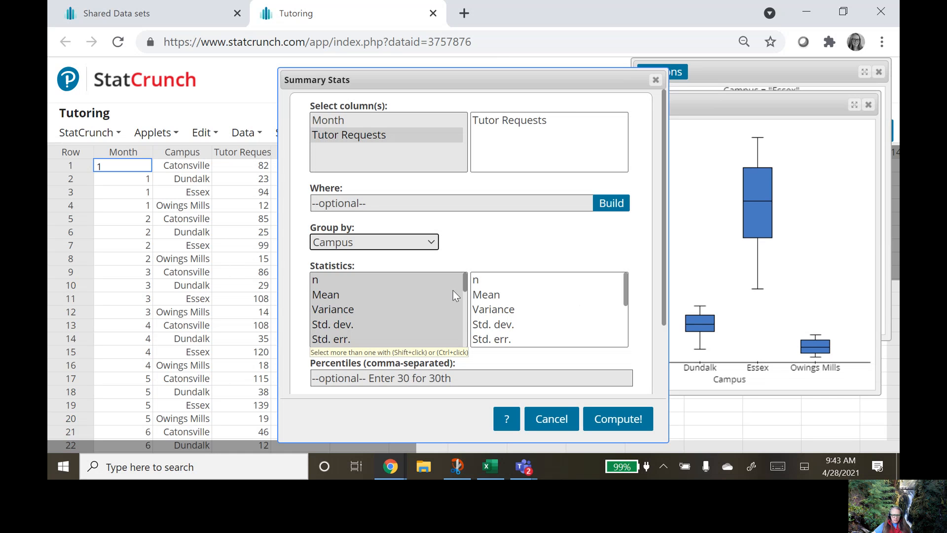
# Compute the summary statistics with the default set of statistics and move the results table away from the boxplots.
pyautogui.moveTo(464, 284); pyautogui.dragTo(465, 292)
pyautogui.moveTo(459, 314); pyautogui.dragTo(446, 279)
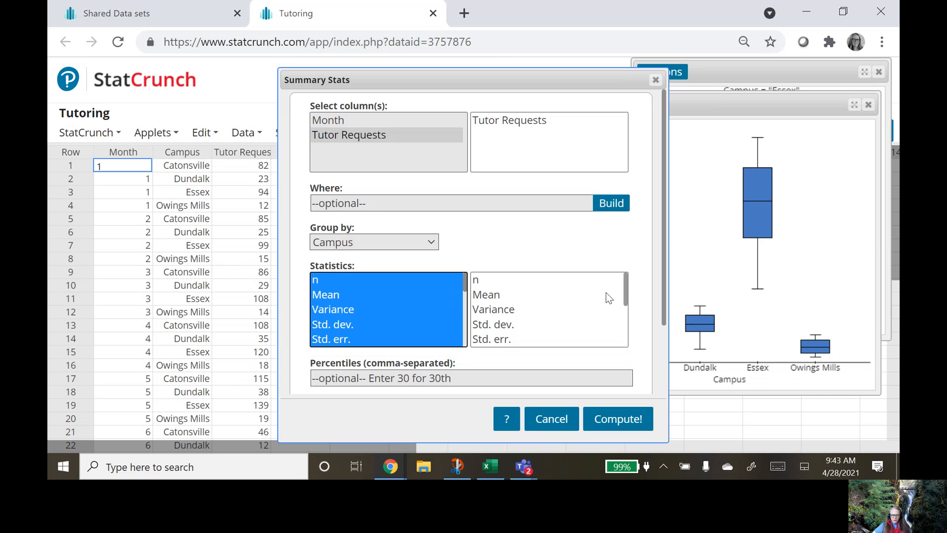
pyautogui.moveTo(626, 291)
pyautogui.mouseDown()
pyautogui.moveTo(626, 330)
pyautogui.moveTo(619, 283)
pyautogui.mouseUp()
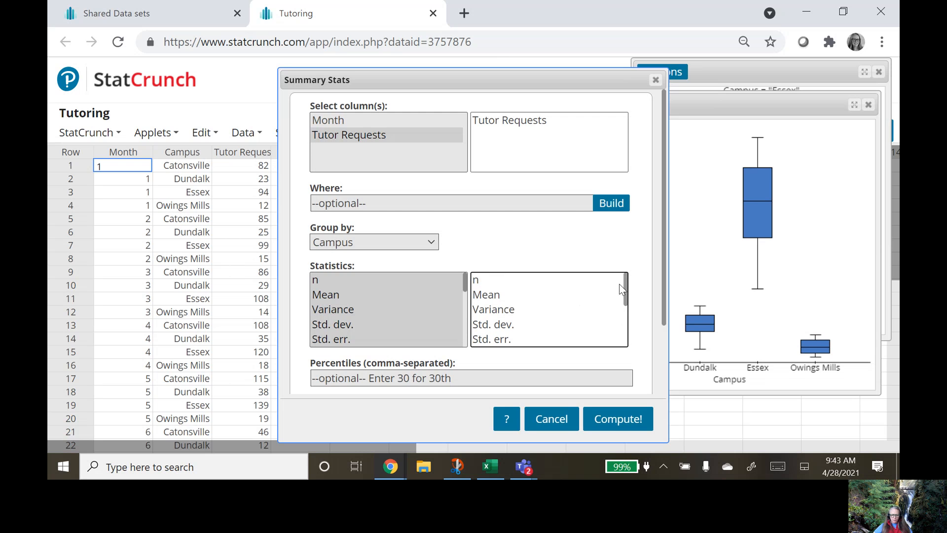
pyautogui.click(619, 423)
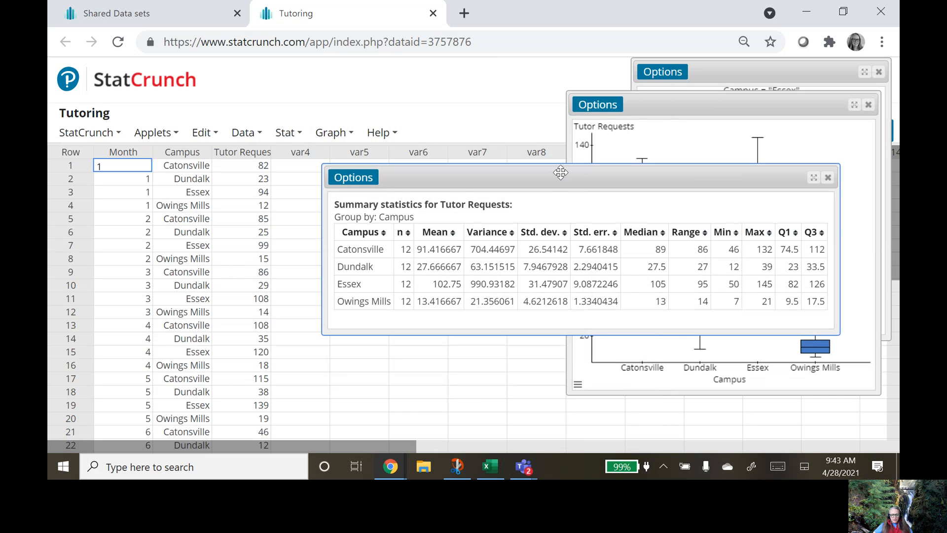
pyautogui.moveTo(559, 170); pyautogui.dragTo(359, 237)
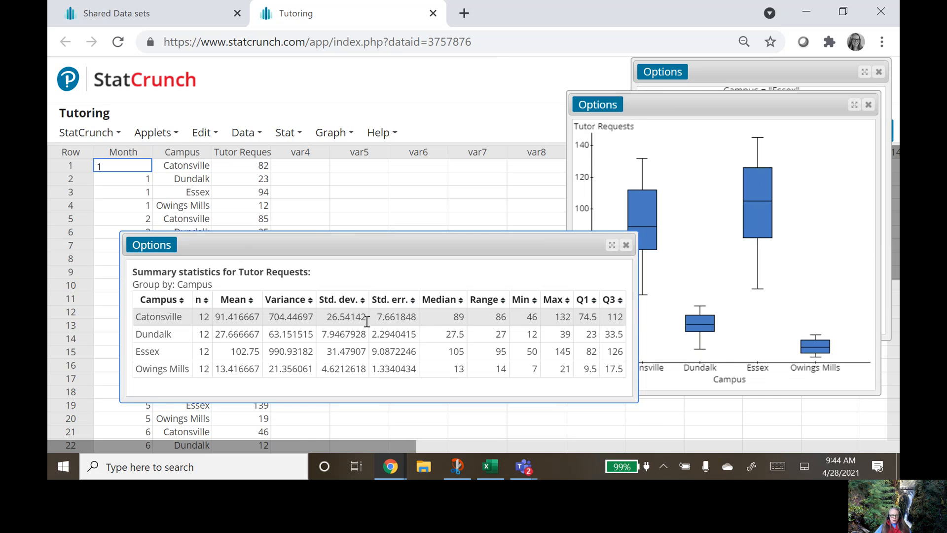
# Reopen the summary statistics settings for editing and examine the further options.
pyautogui.click(151, 246)
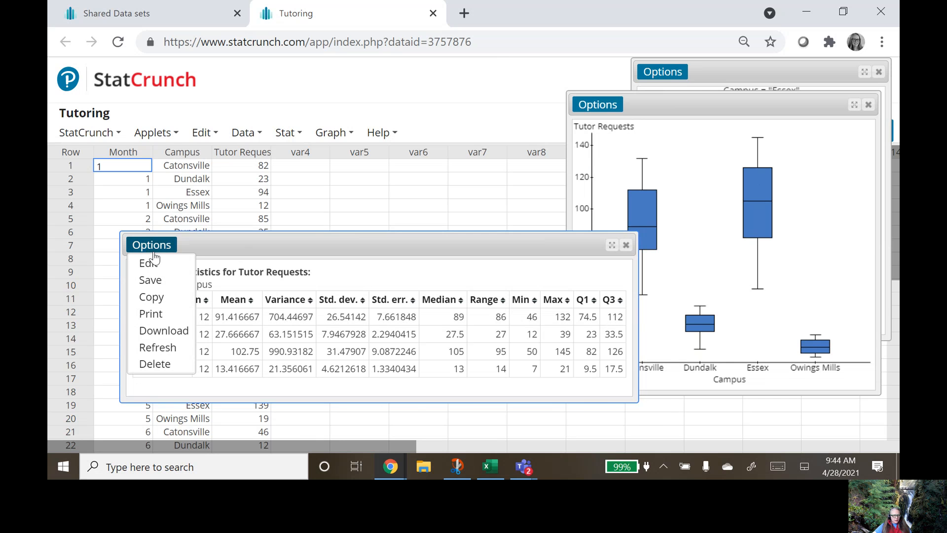
pyautogui.click(150, 264)
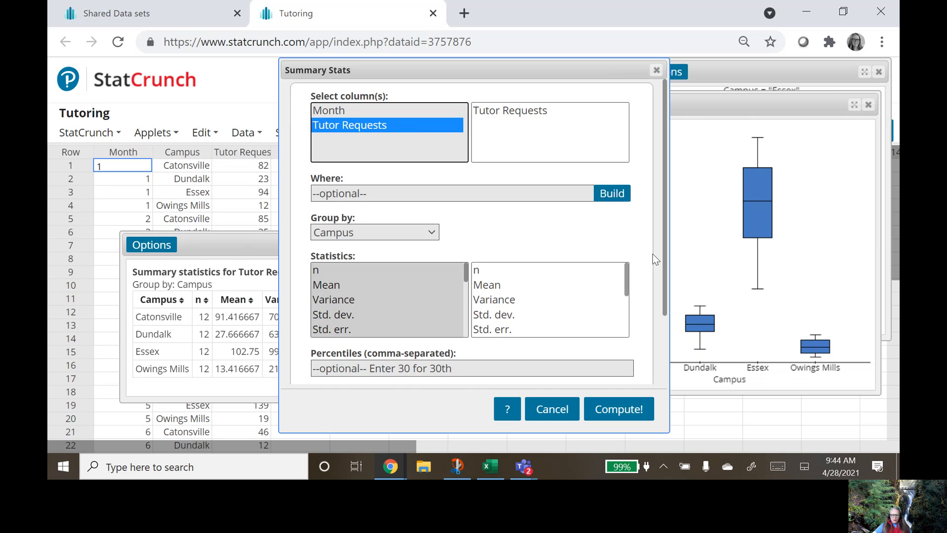
pyautogui.moveTo(665, 256); pyautogui.dragTo(665, 267)
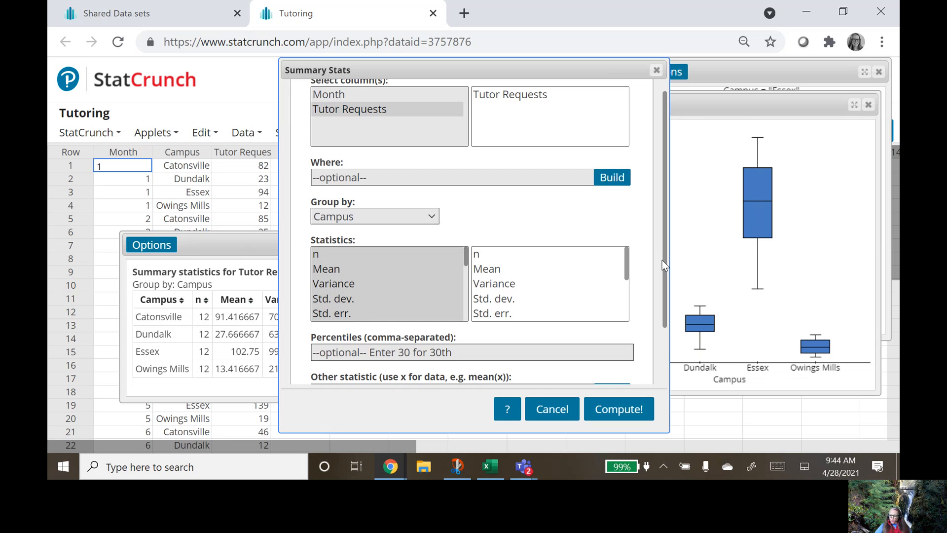